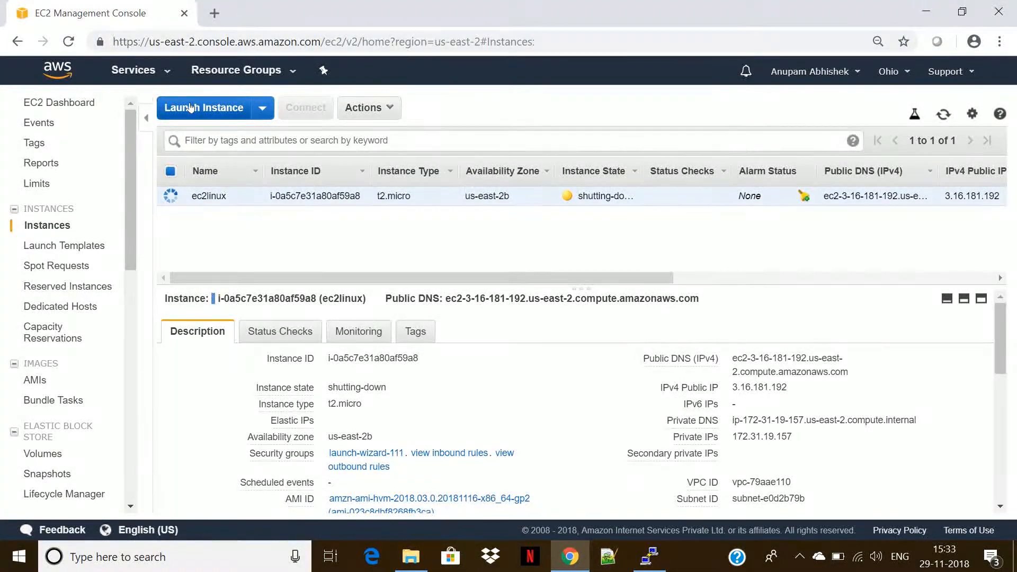
# Start launching a new EC2 instance from the Microsoft Windows Server 2016 Base AMI, using the t2.micro instance type.
pyautogui.click(190, 107)
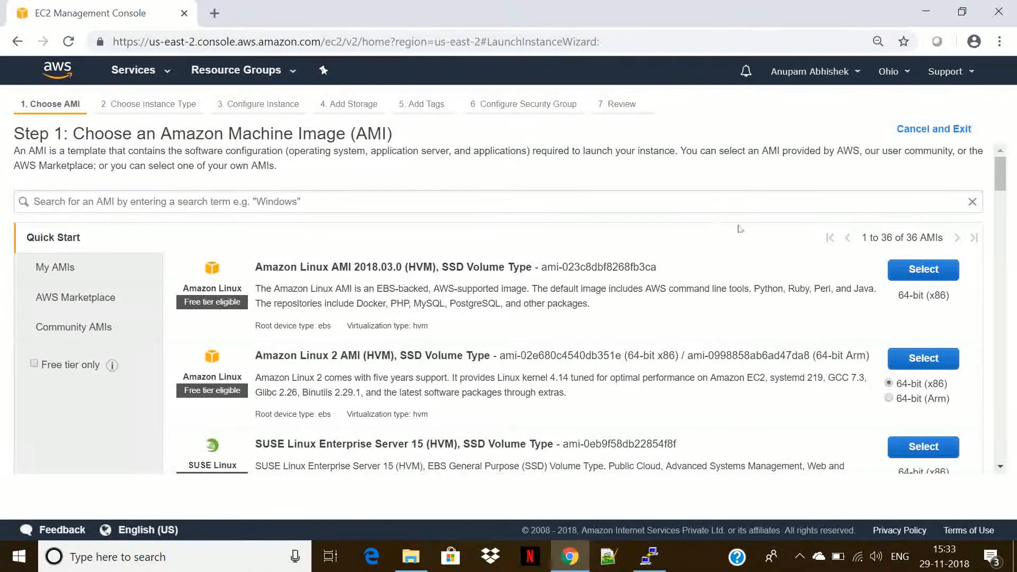
pyautogui.moveTo(1001, 185); pyautogui.dragTo(1002, 217)
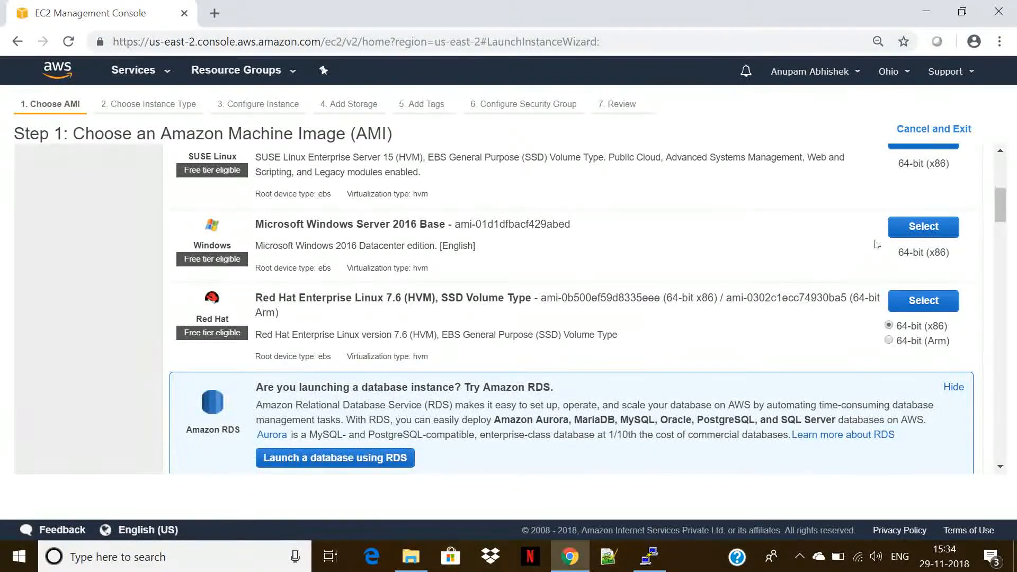
pyautogui.click(906, 234)
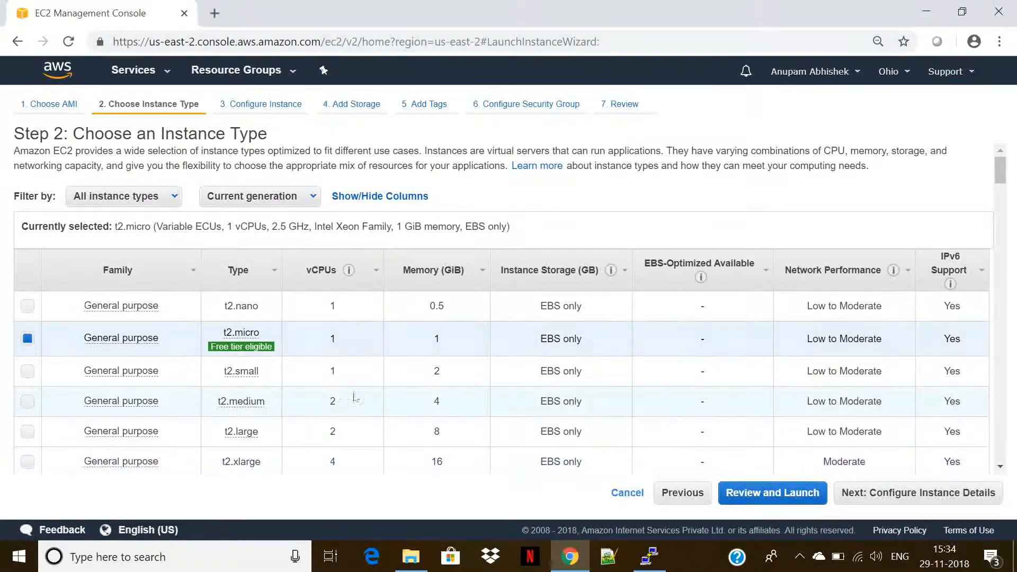
pyautogui.moveTo(275, 351)
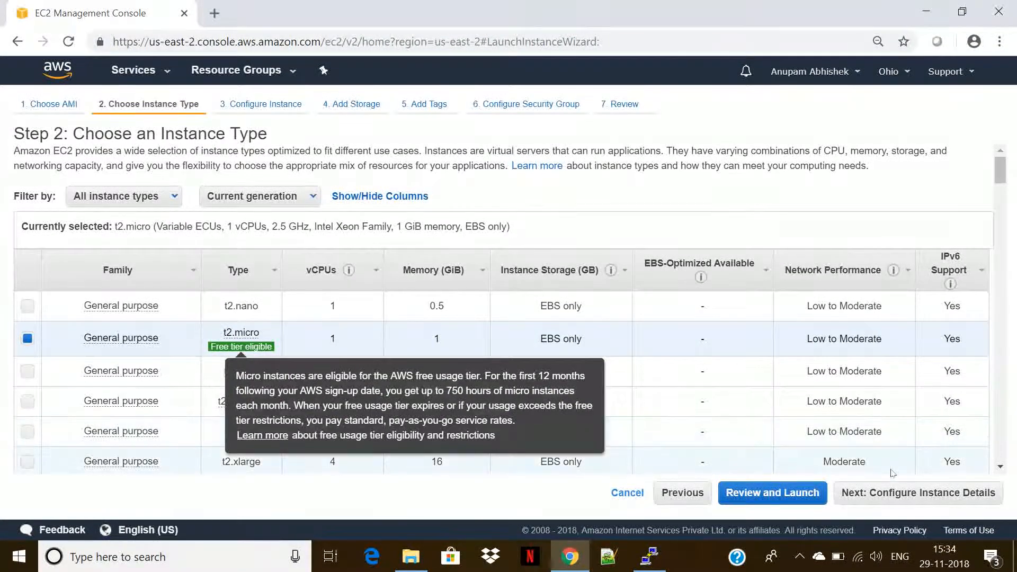
pyautogui.click(915, 493)
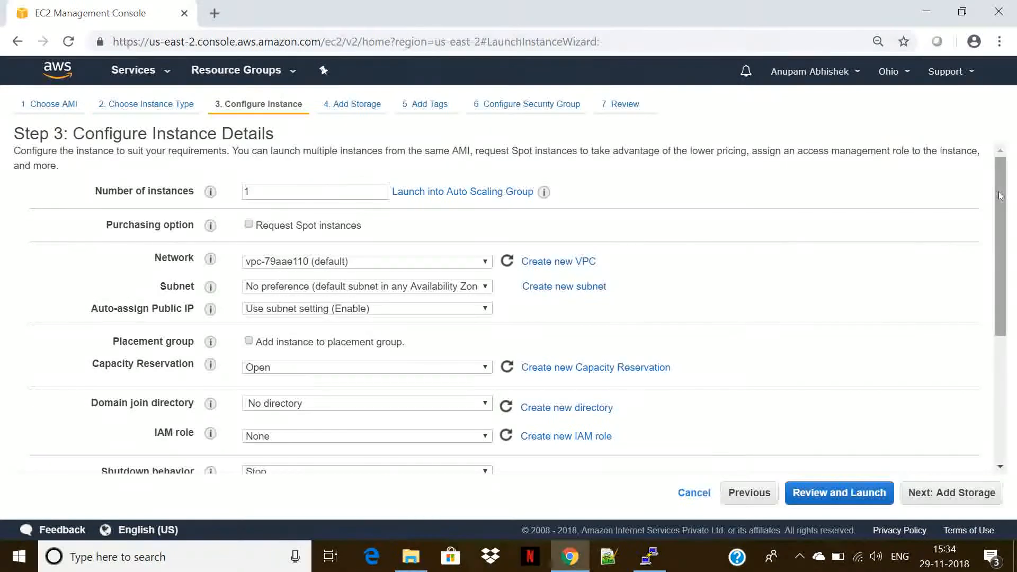
# Accept the default instance details and the 30 GiB General Purpose SSD root volume, proceeding to the tags.
pyautogui.moveTo(1000, 195); pyautogui.dragTo(1011, 266)
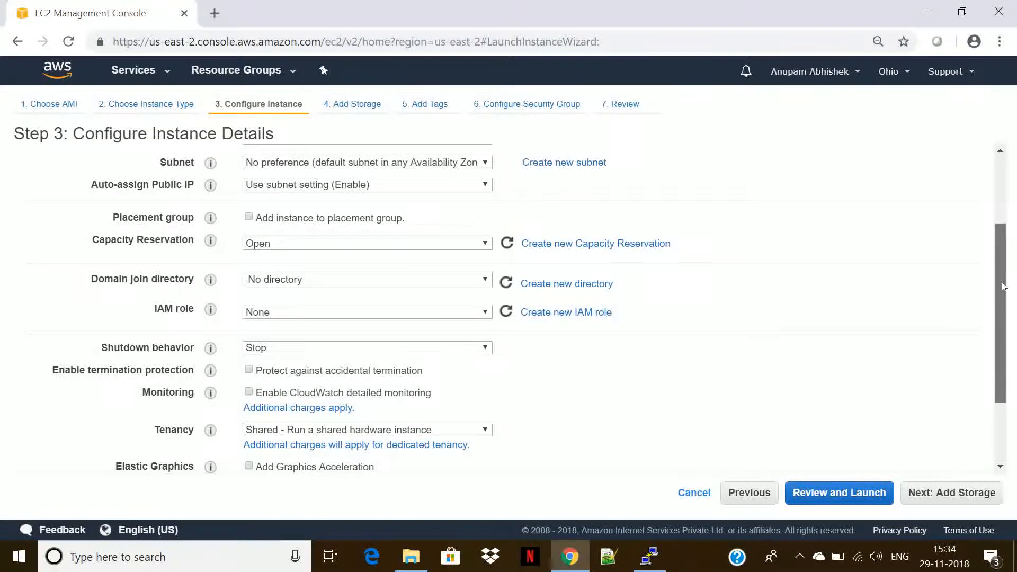
pyautogui.moveTo(1002, 286); pyautogui.dragTo(1002, 358)
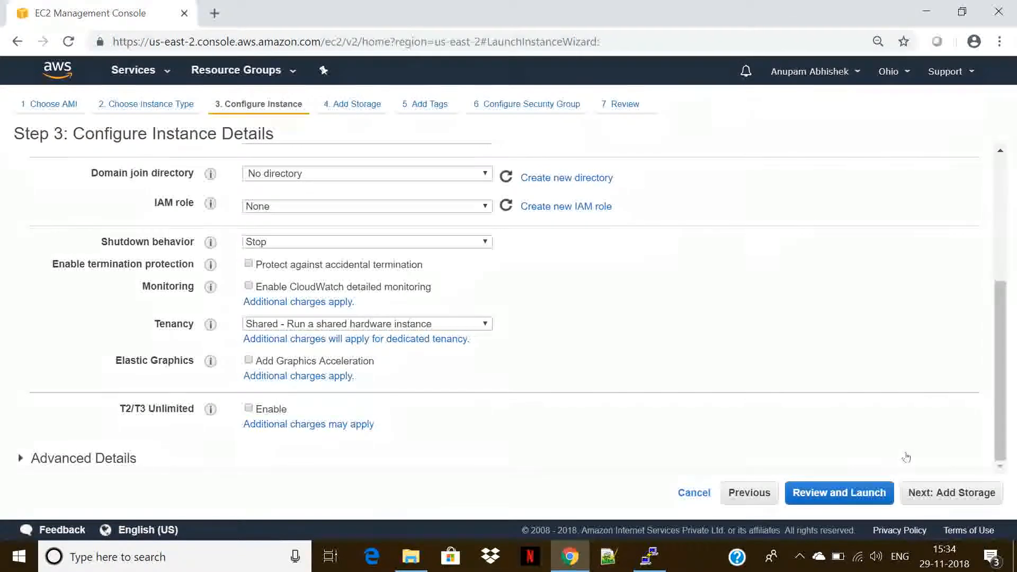
pyautogui.click(927, 494)
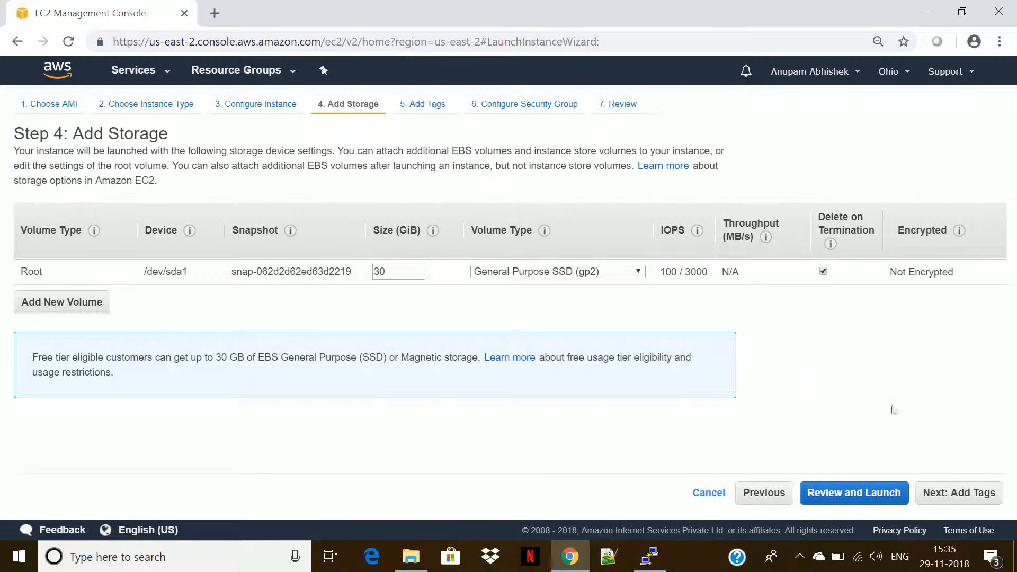
pyautogui.click(959, 493)
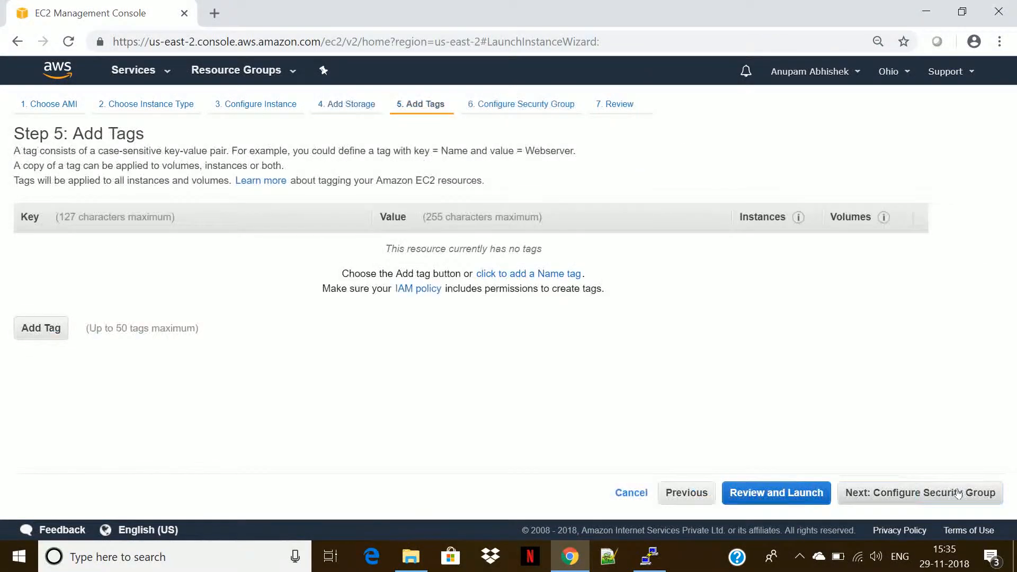
# Add a tag with key Name and value ec2qwin, and proceed to the security group configuration.
pyautogui.click(41, 328)
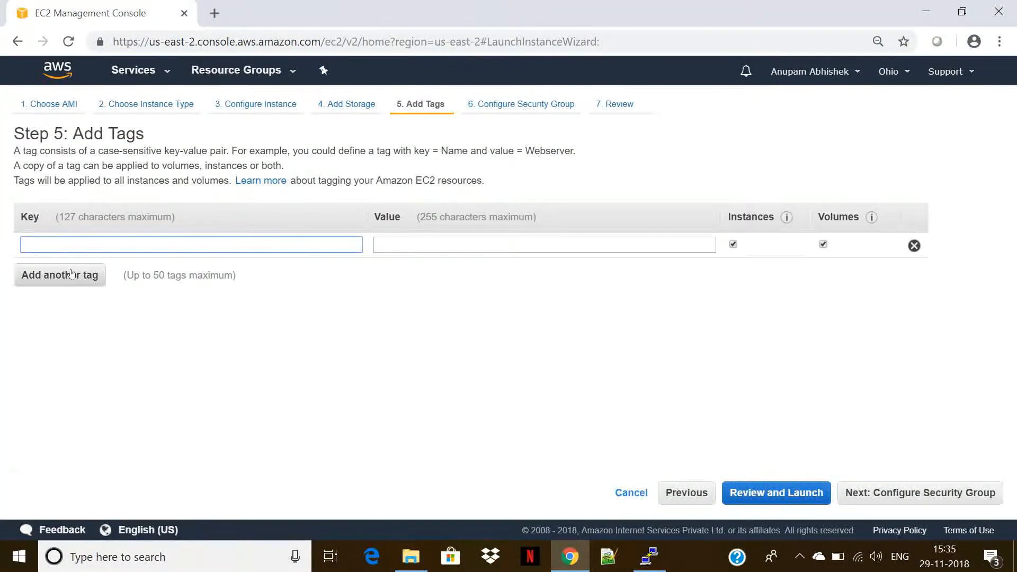
pyautogui.write('Name')
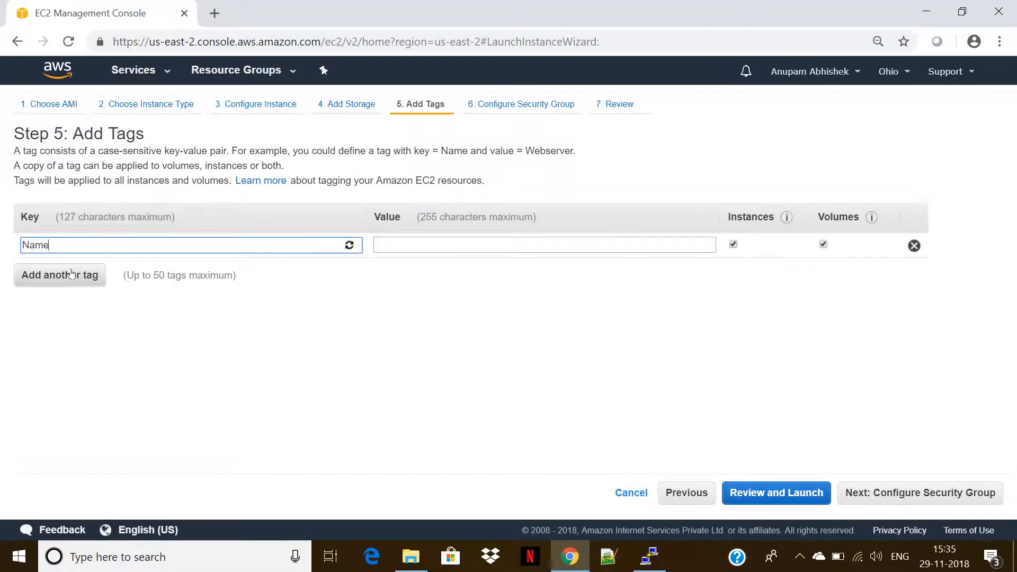
pyautogui.press('Tab')
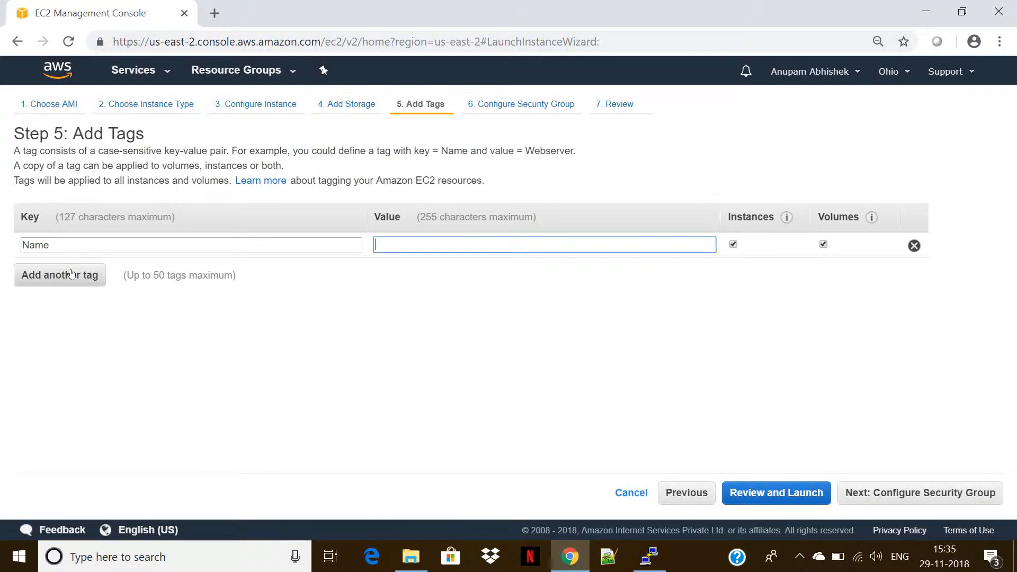
pyautogui.write('ec')
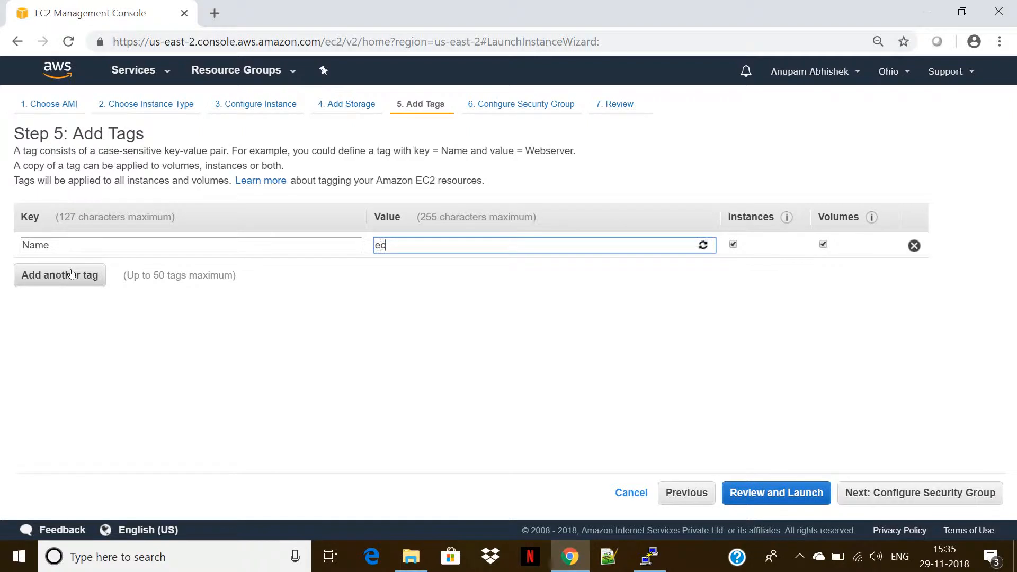
pyautogui.write('2qwin')
pyautogui.click(903, 492)
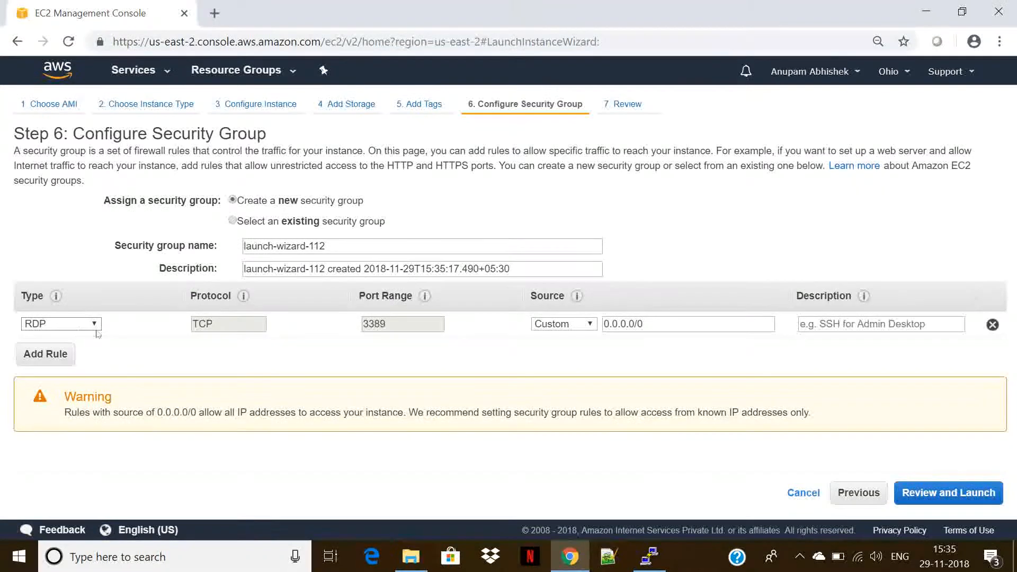
# Set the source of the RDP rule to Anywhere in the new security group and proceed to the launch review.
pyautogui.click(576, 326)
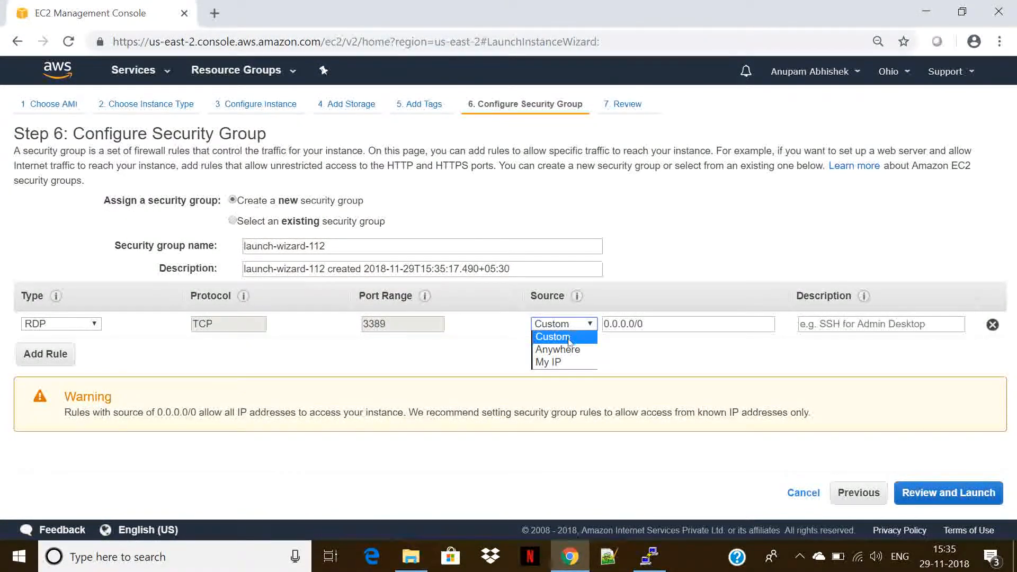
pyautogui.click(566, 349)
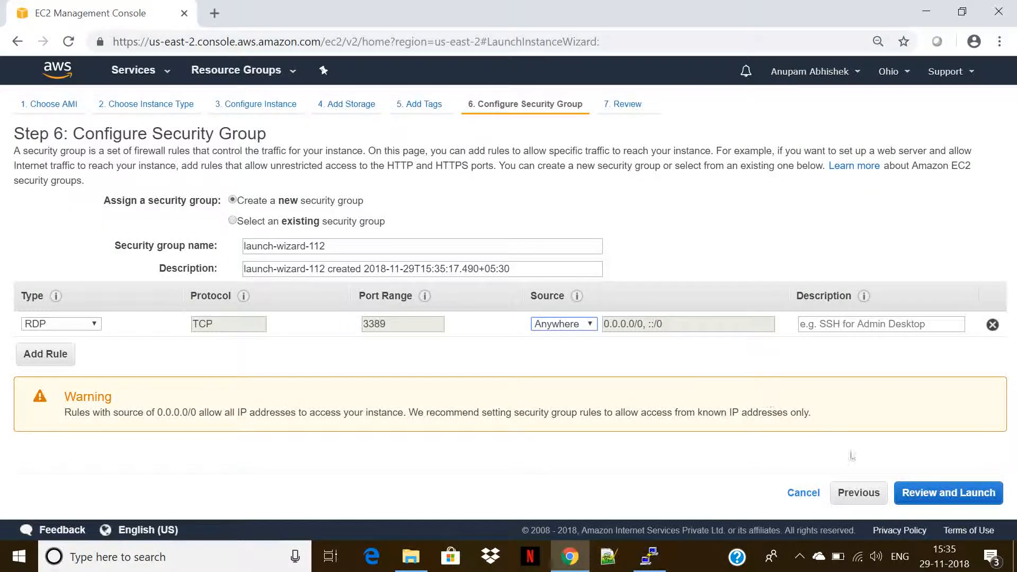
pyautogui.click(924, 502)
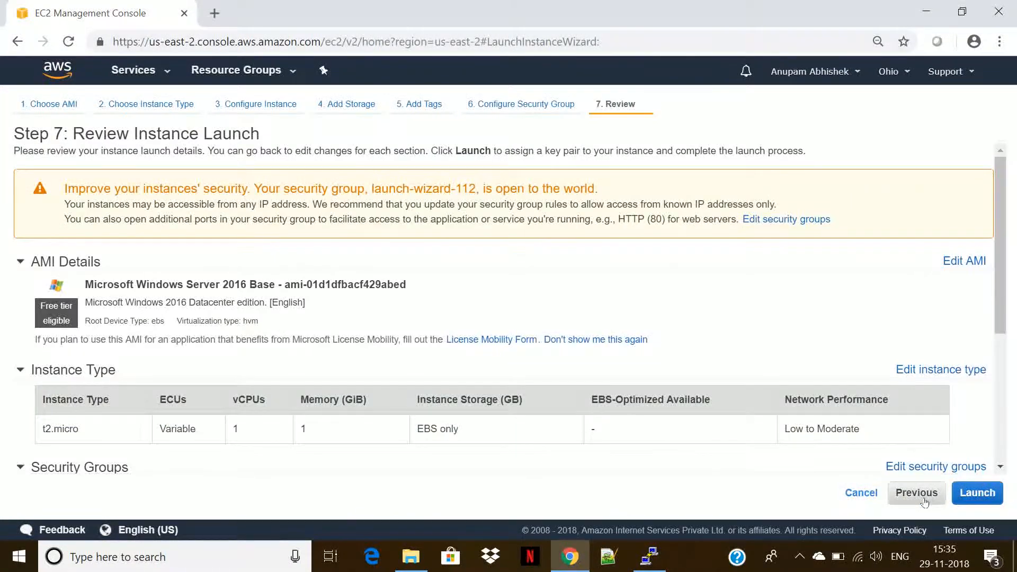
# Launch the instance with the existing ohio key pair, acknowledging access to its private key, and open the new instance in the instance list.
pyautogui.click(977, 493)
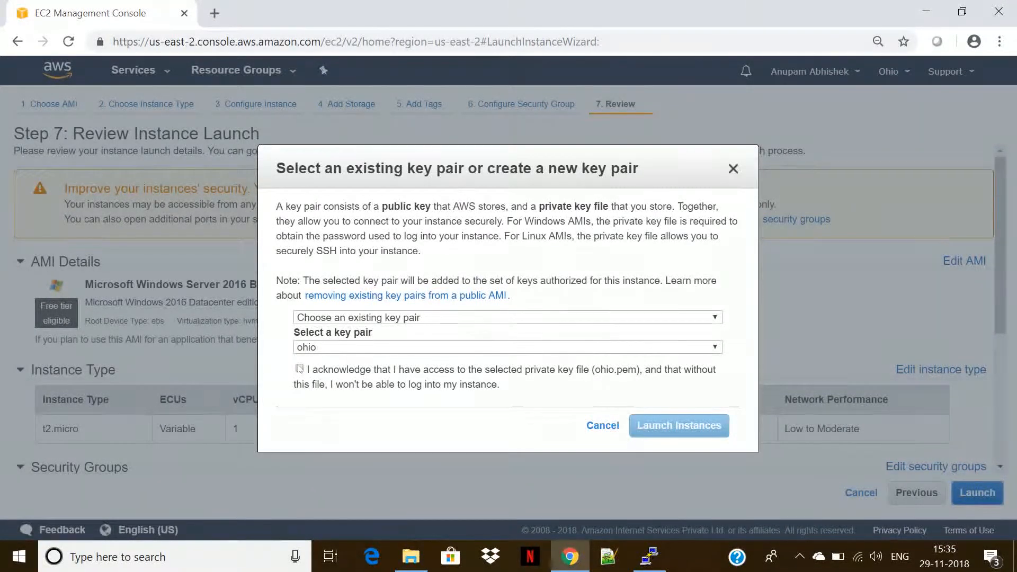
pyautogui.click(299, 368)
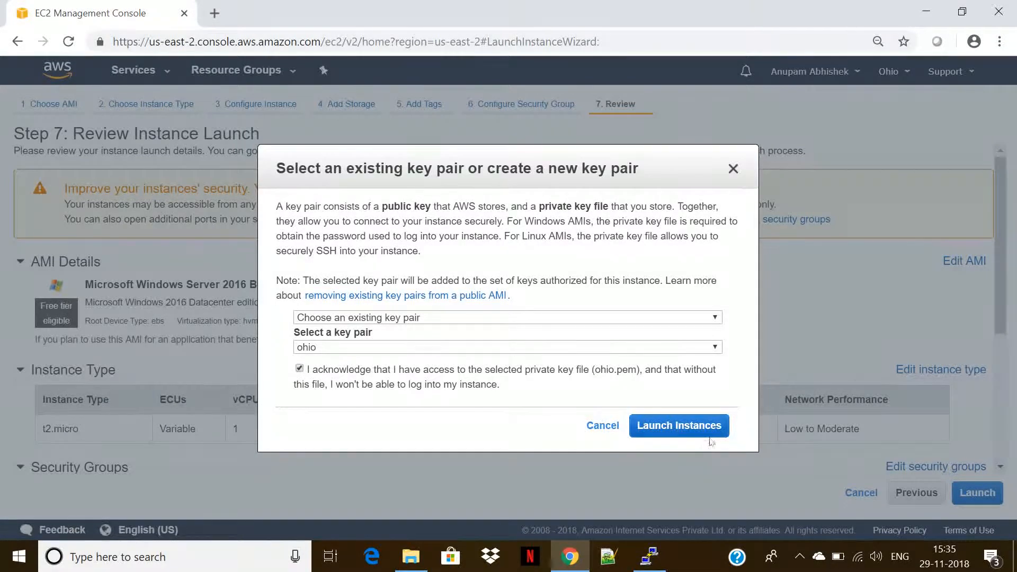
pyautogui.click(681, 430)
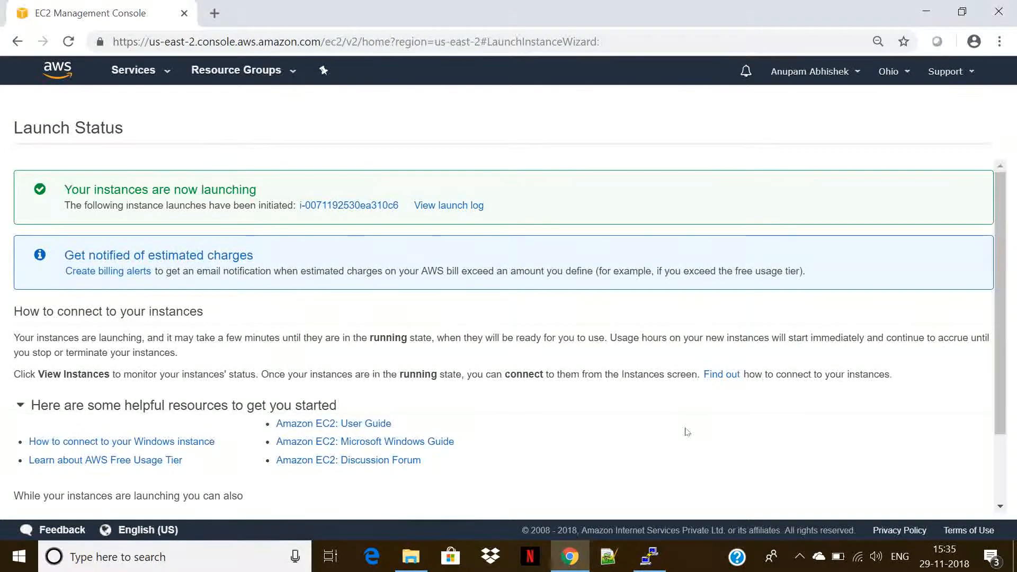
pyautogui.click(331, 206)
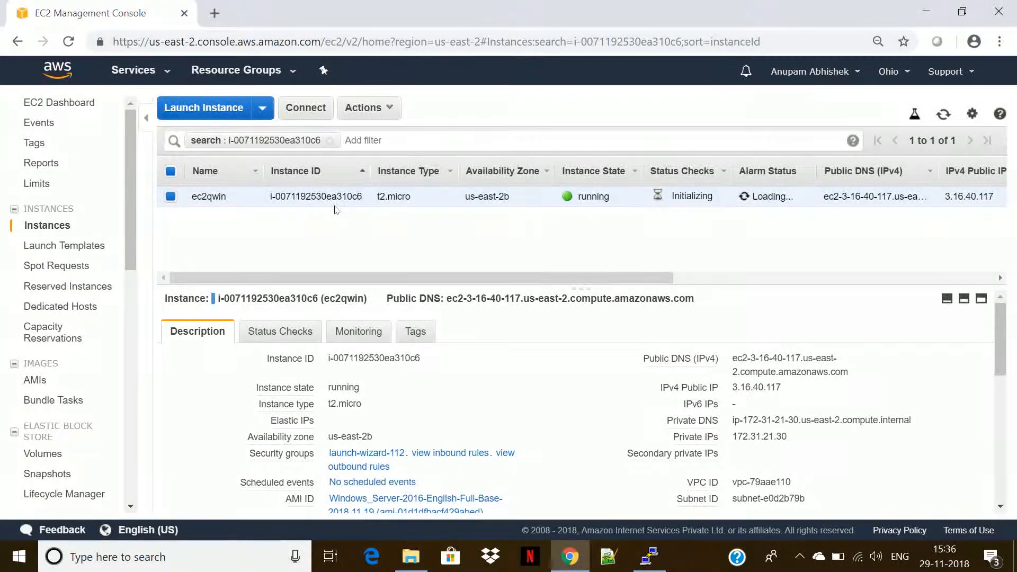
# Open a blank Notepad document and minimize its window to return to the EC2 console.
pyautogui.press('super')
pyautogui.write('note')
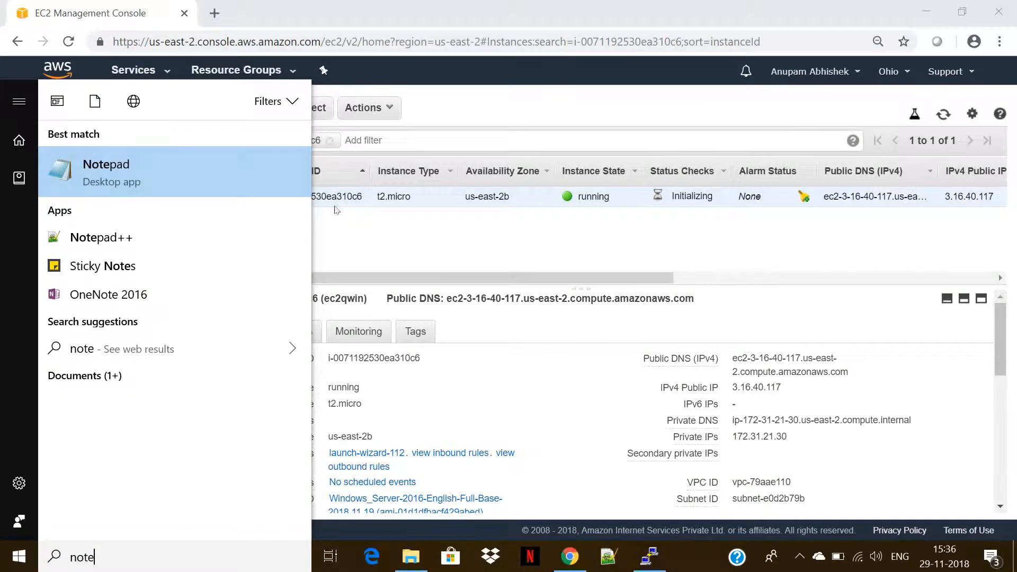
pyautogui.press('Return')
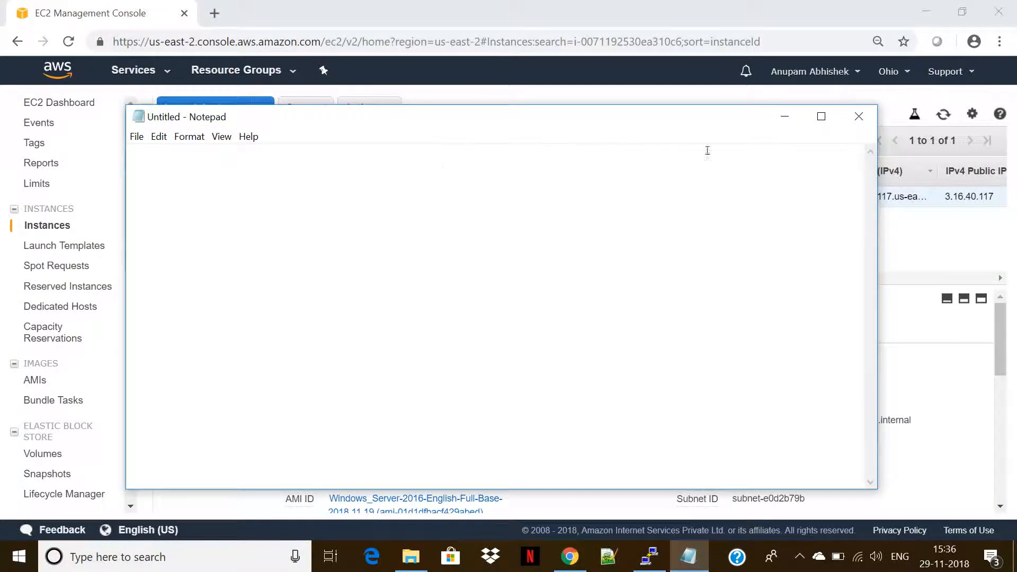
pyautogui.click(786, 124)
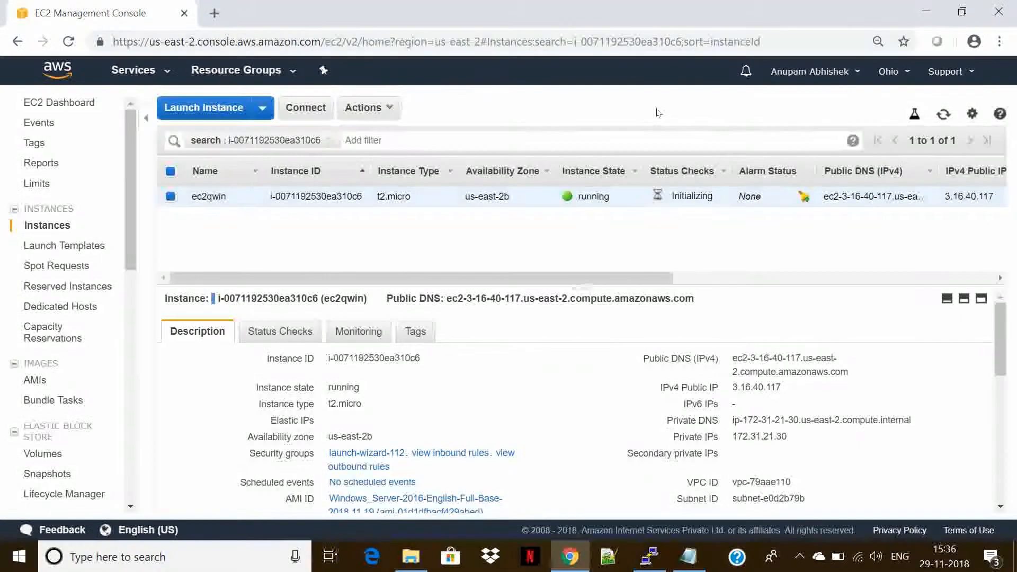
# Try to retrieve the default Windows administrator password for the ec2qwin instance, close the dialog and refresh the instance list.
pyautogui.click(388, 112)
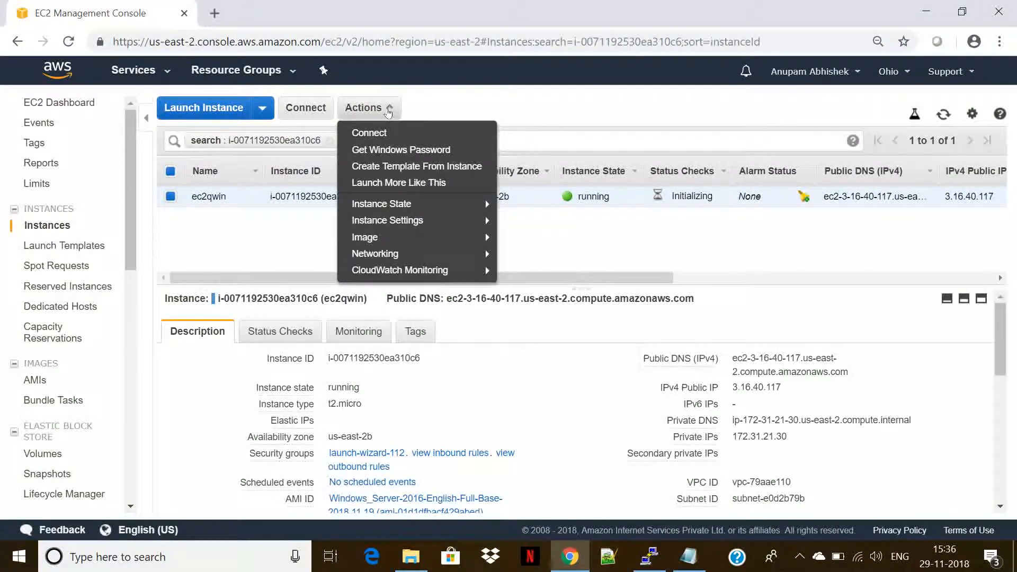
pyautogui.click(475, 107)
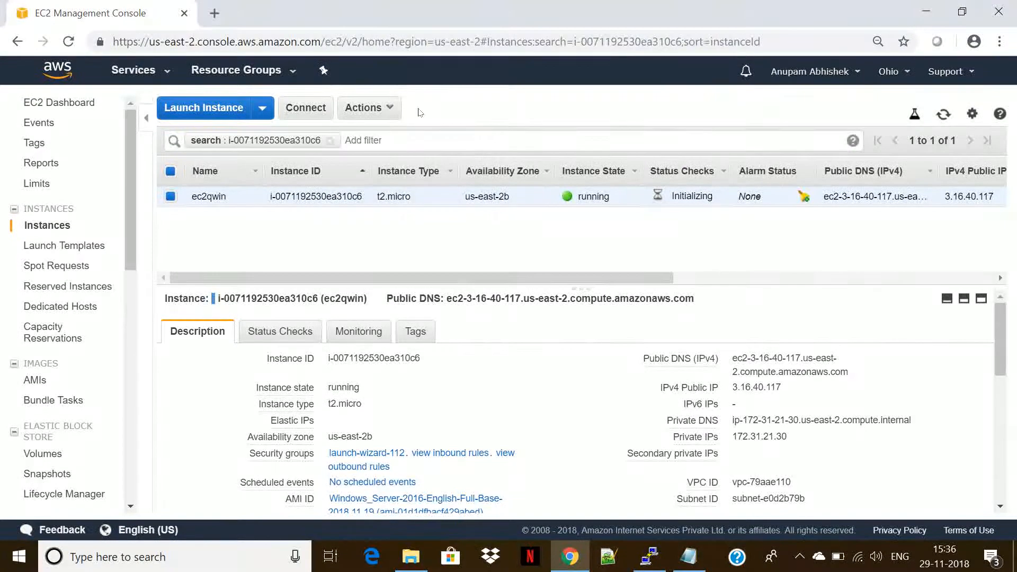
pyautogui.click(343, 111)
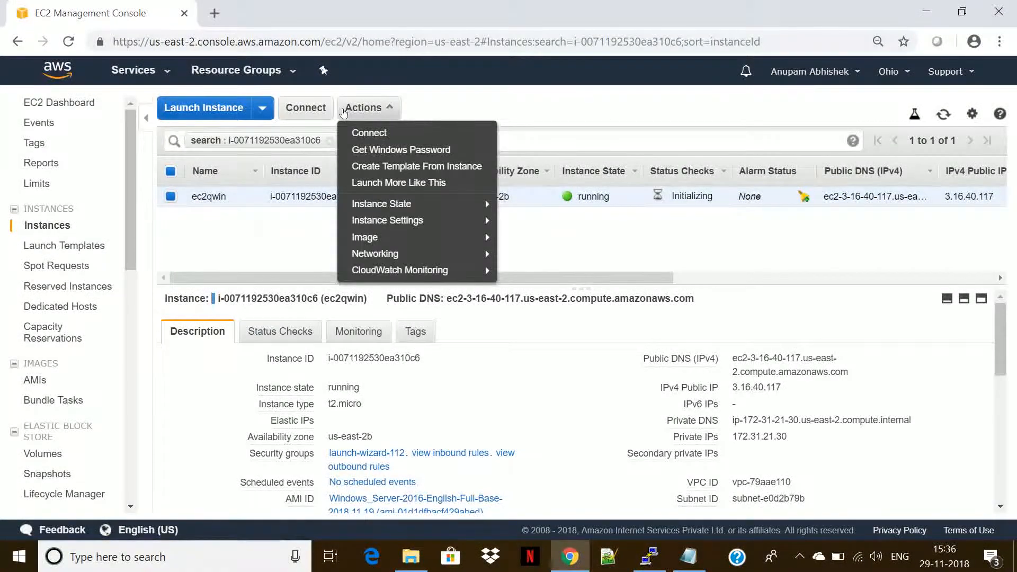
pyautogui.click(399, 149)
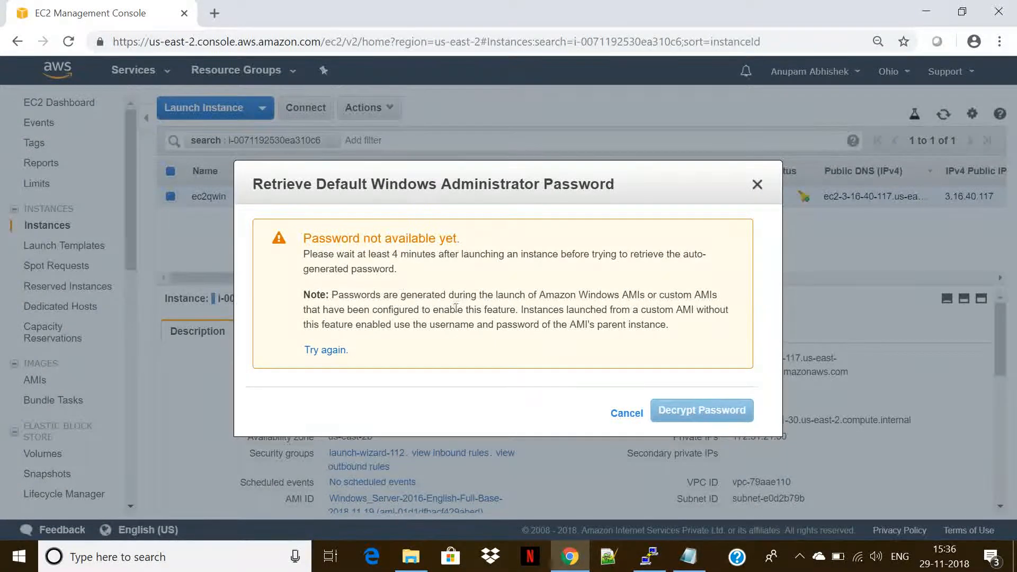
pyautogui.click(626, 414)
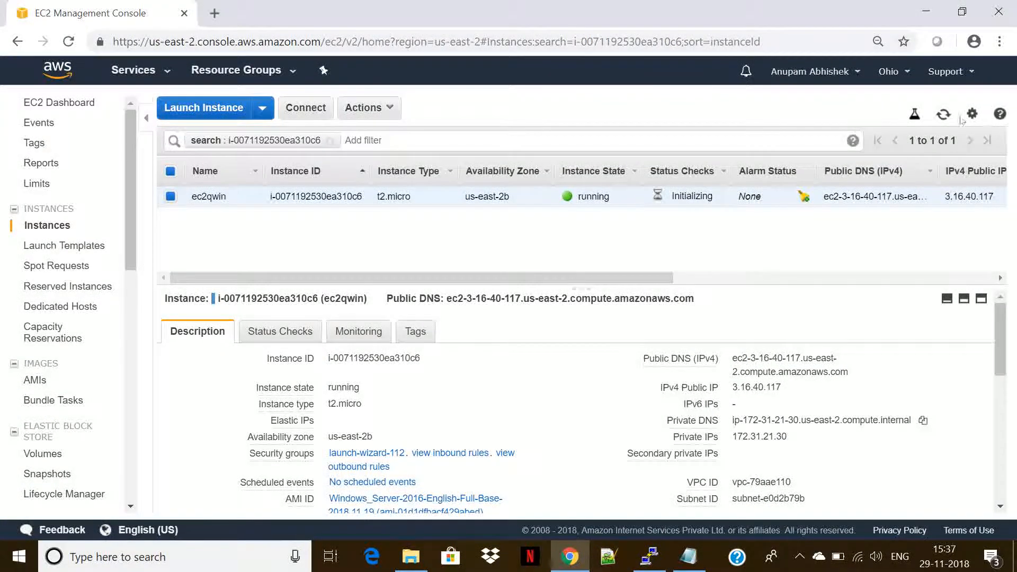
pyautogui.click(941, 117)
# Open Remote Desktop Connection and start connecting to 3.16.40.117, the IPv4 public IP copied from the ec2qwin instance's description.
pyautogui.press('super+r')
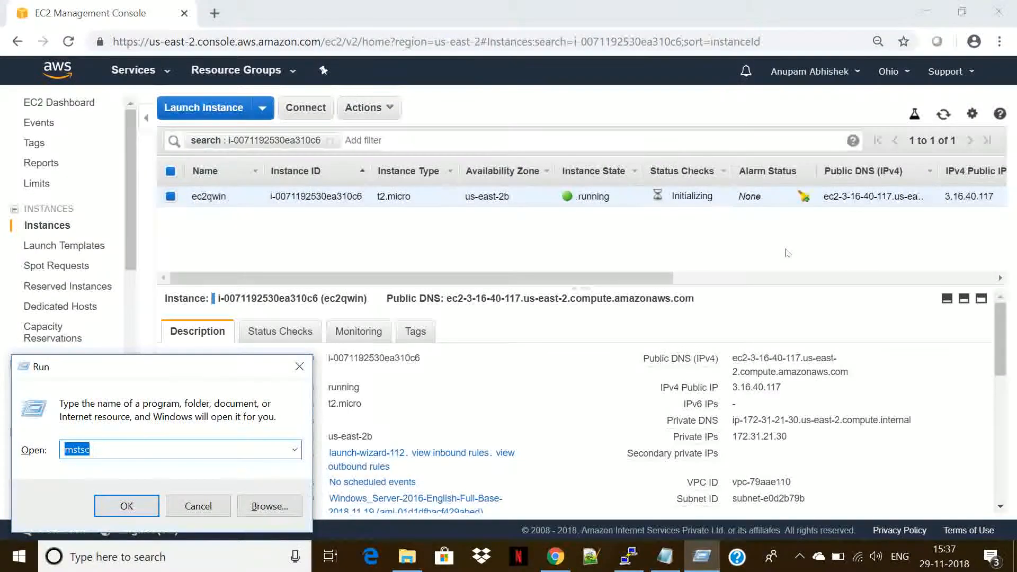
pyautogui.press('Return')
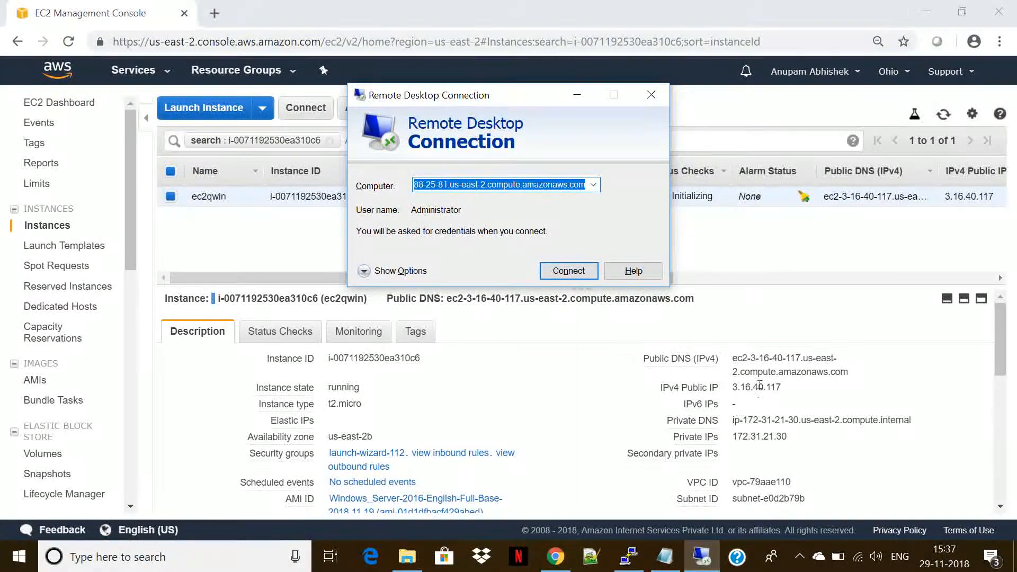
pyautogui.click(792, 388)
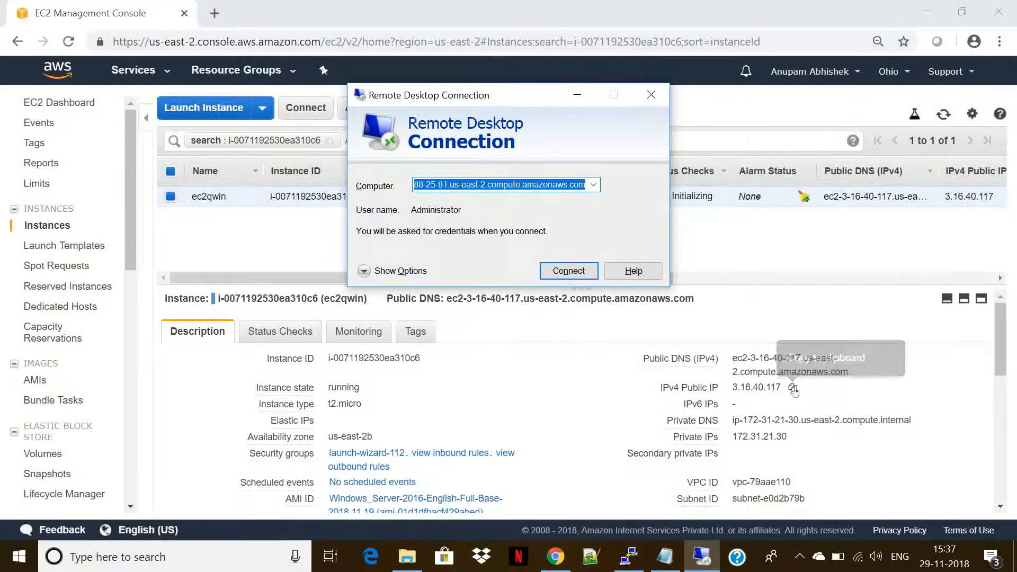
pyautogui.click(797, 391)
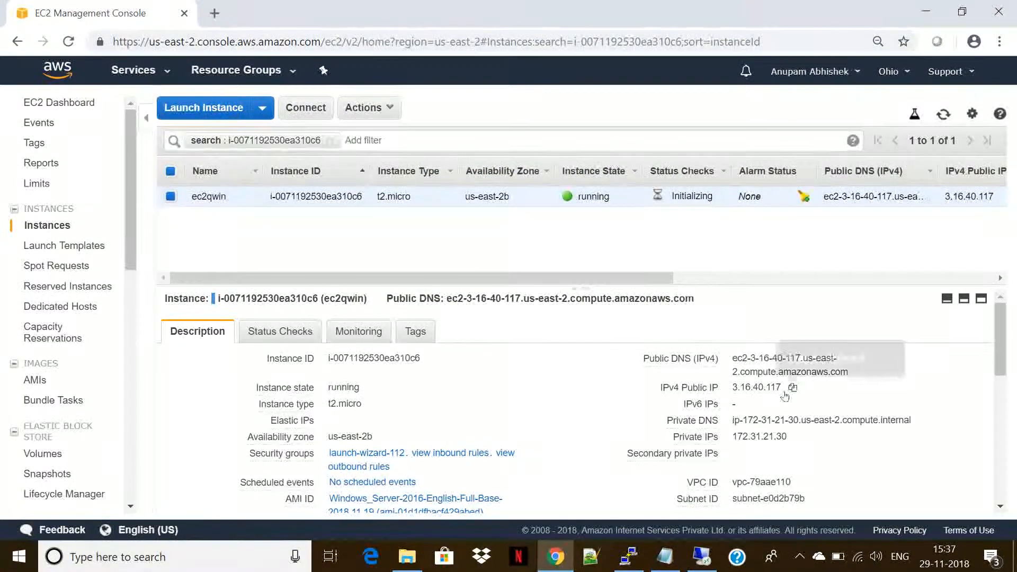
pyautogui.click(791, 390)
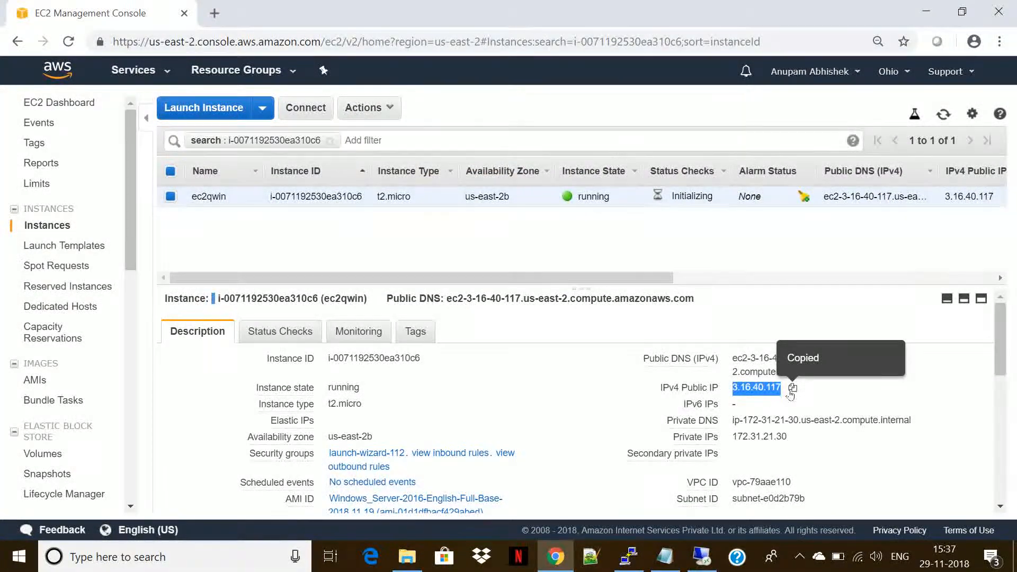
pyautogui.click(702, 556)
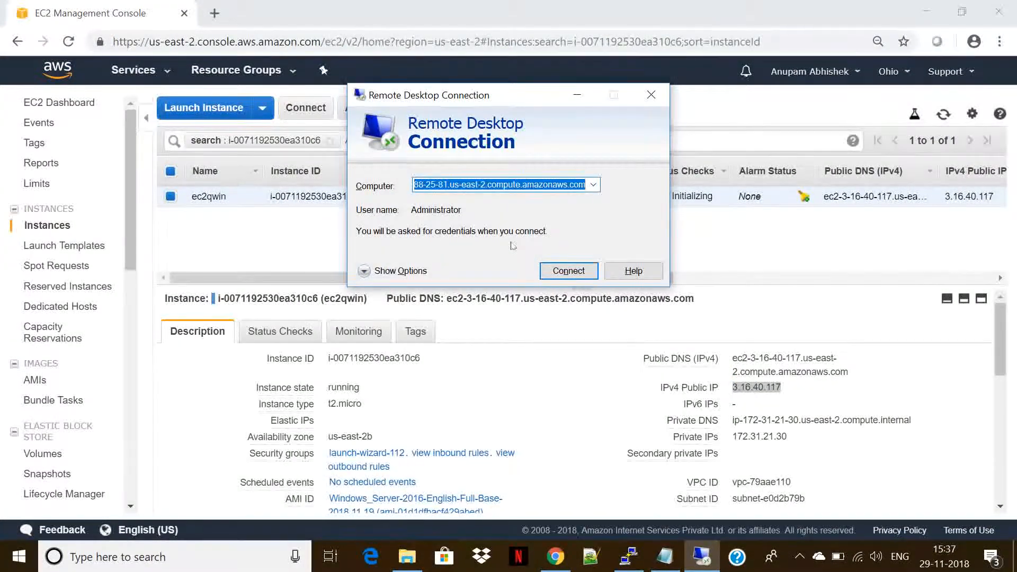
pyautogui.hotkey('ctrl', 'v')
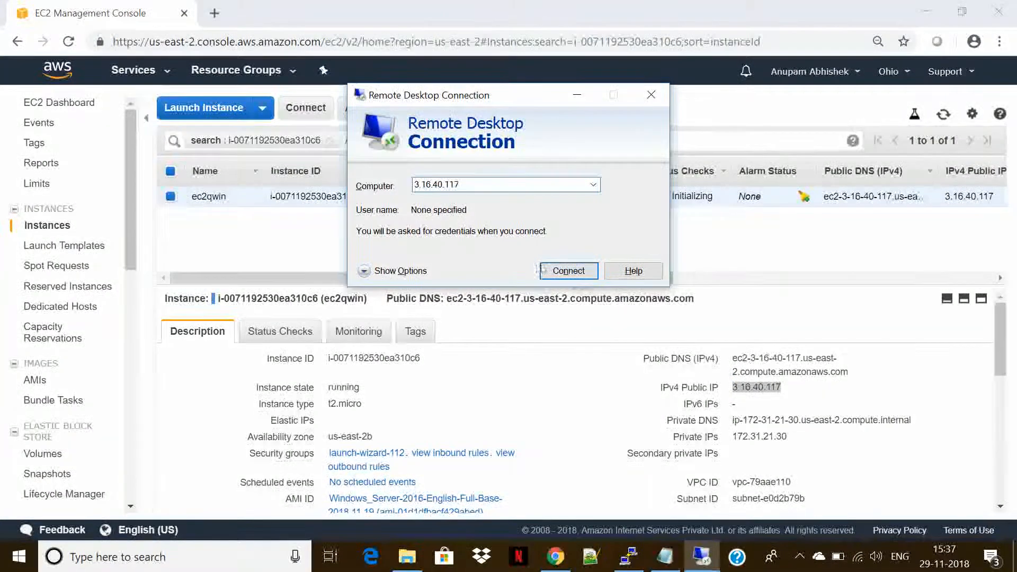
pyautogui.click(560, 270)
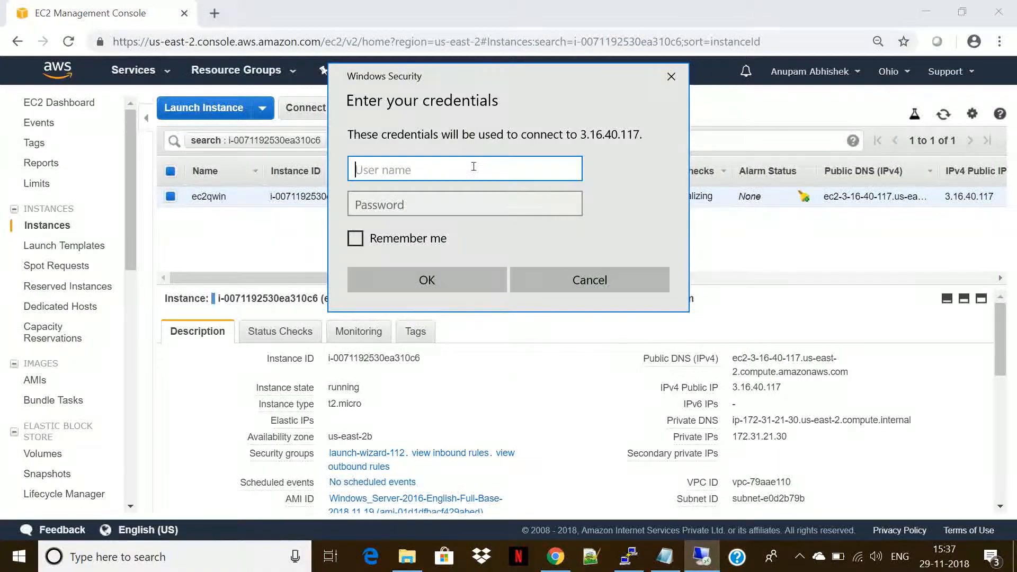
# Enter Administrator as the user name in the remote connection credentials and move on to the password field.
pyautogui.write('admi')
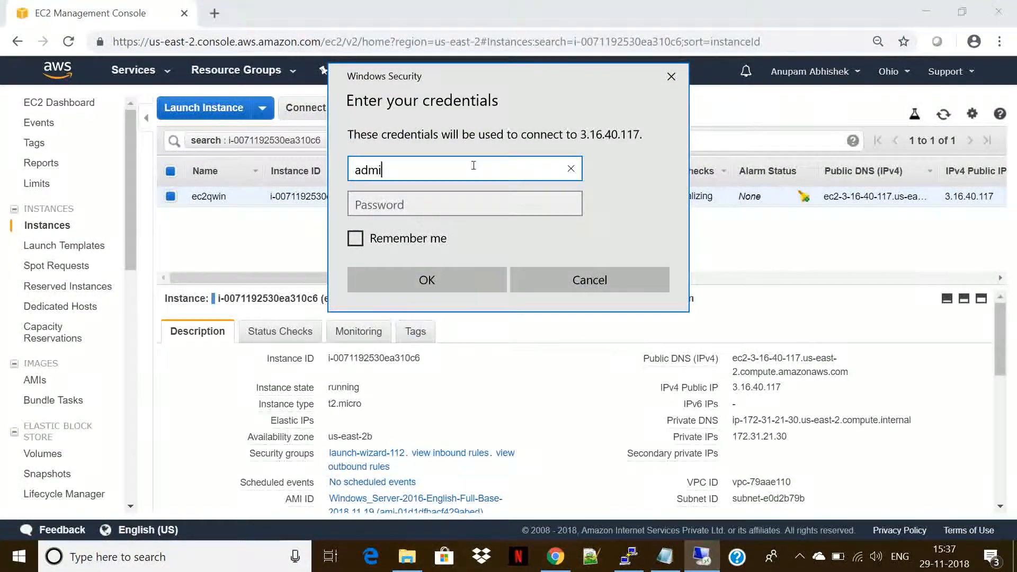
pyautogui.press('BackSpace')
pyautogui.press('BackSpace')
pyautogui.press('BackSpace')
pyautogui.press('BackSpace')
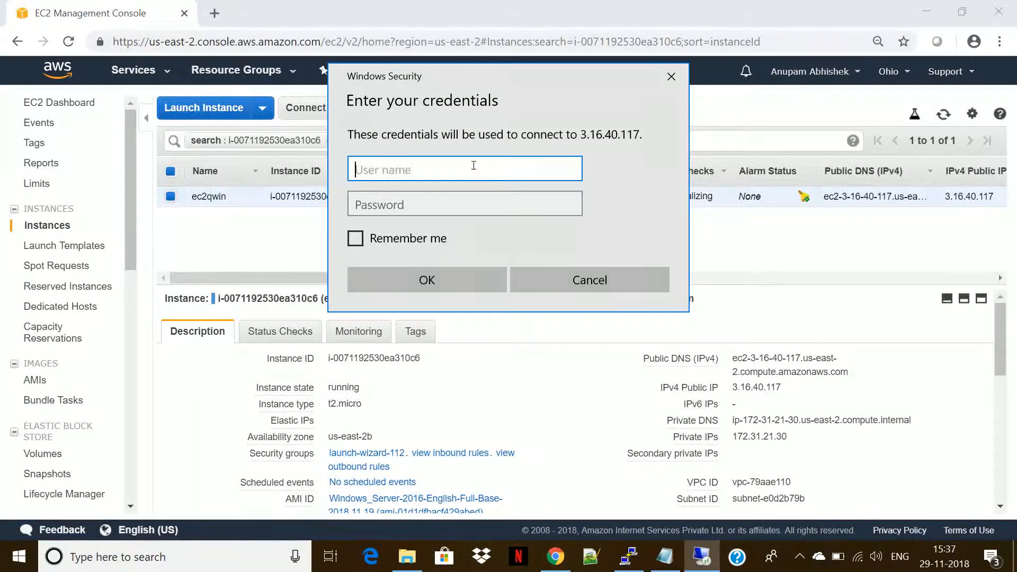
pyautogui.write('Admi')
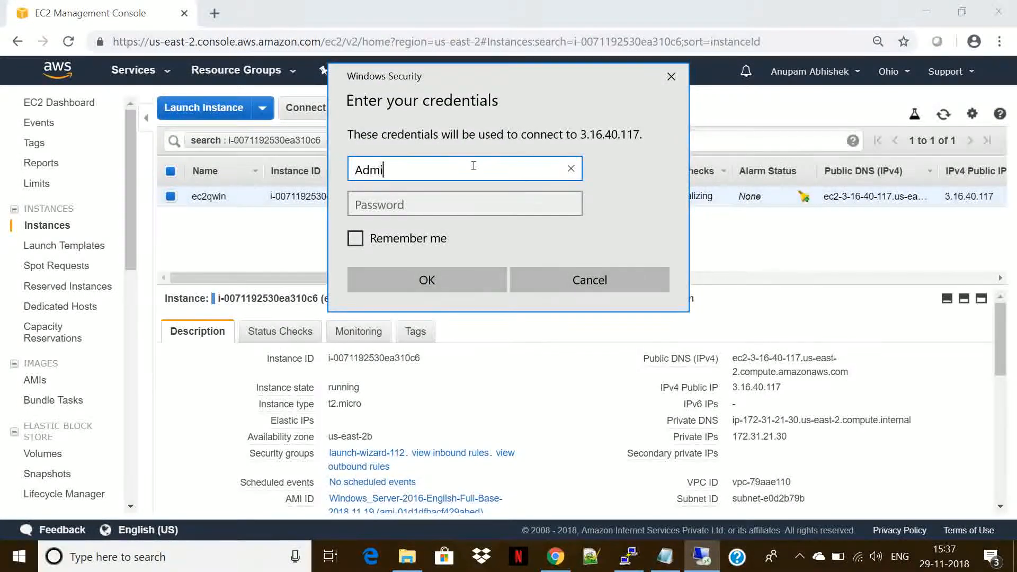
pyautogui.write('nistrator')
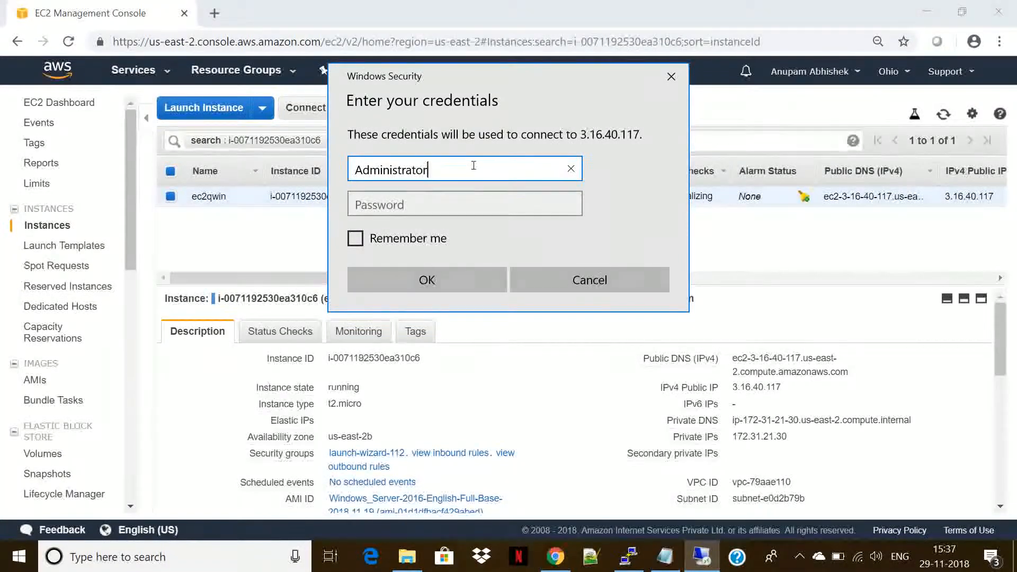
pyautogui.press('Tab')
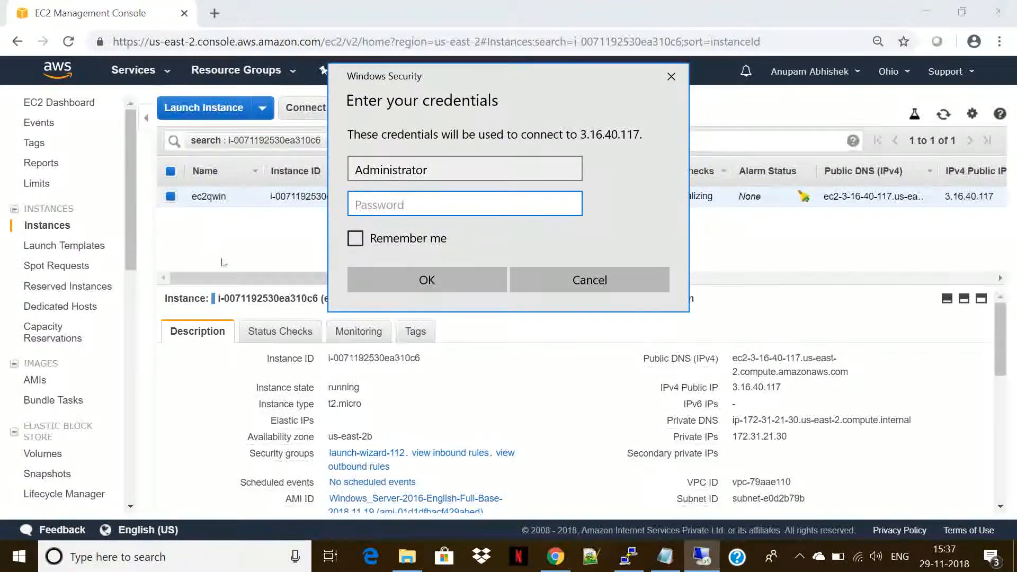
# Return to the EC2 console, try again to retrieve ec2qwin's Windows administrator password, cancel the dialog and refresh the instance list.
pyautogui.click(241, 252)
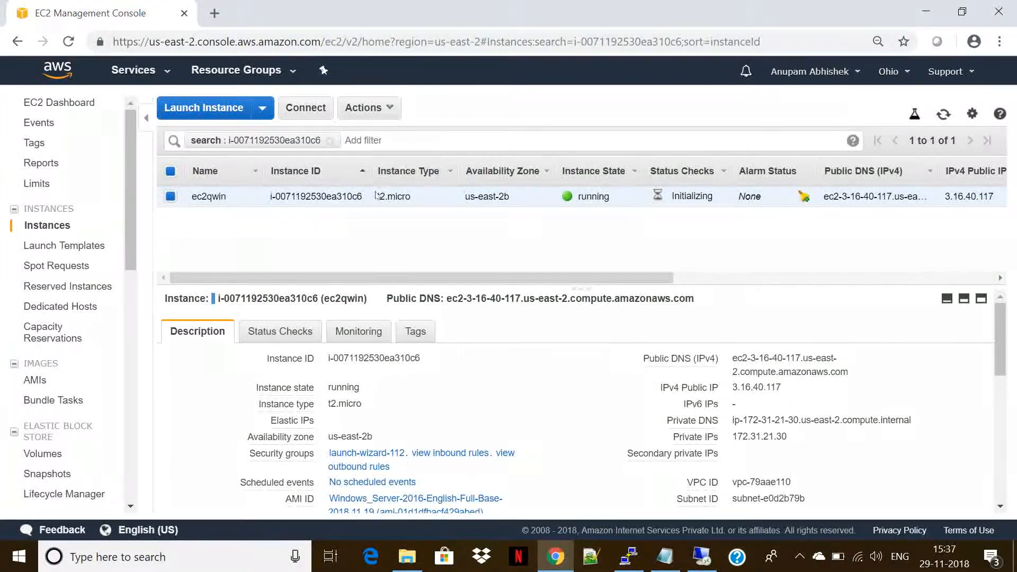
pyautogui.click(380, 108)
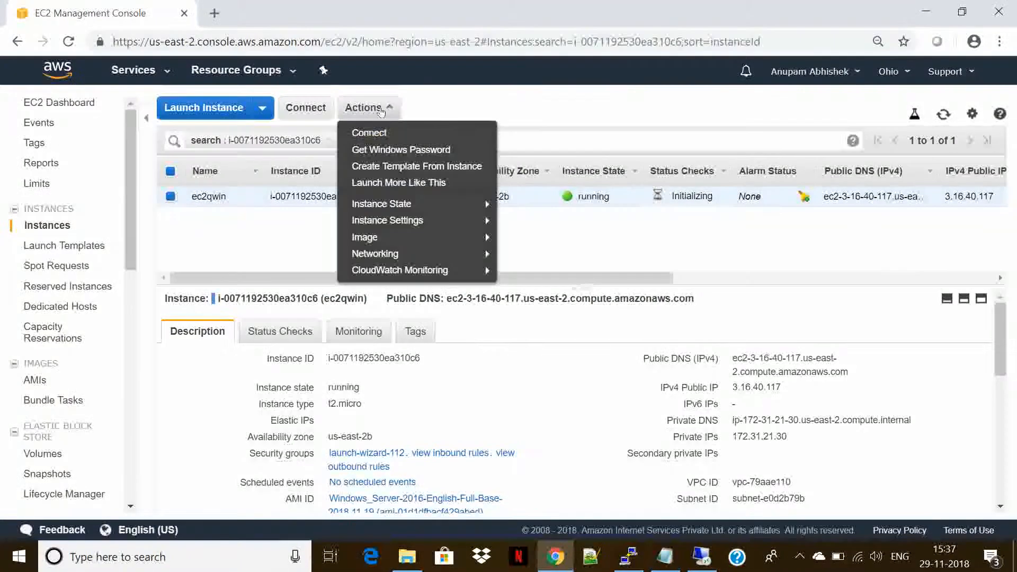
pyautogui.click(411, 150)
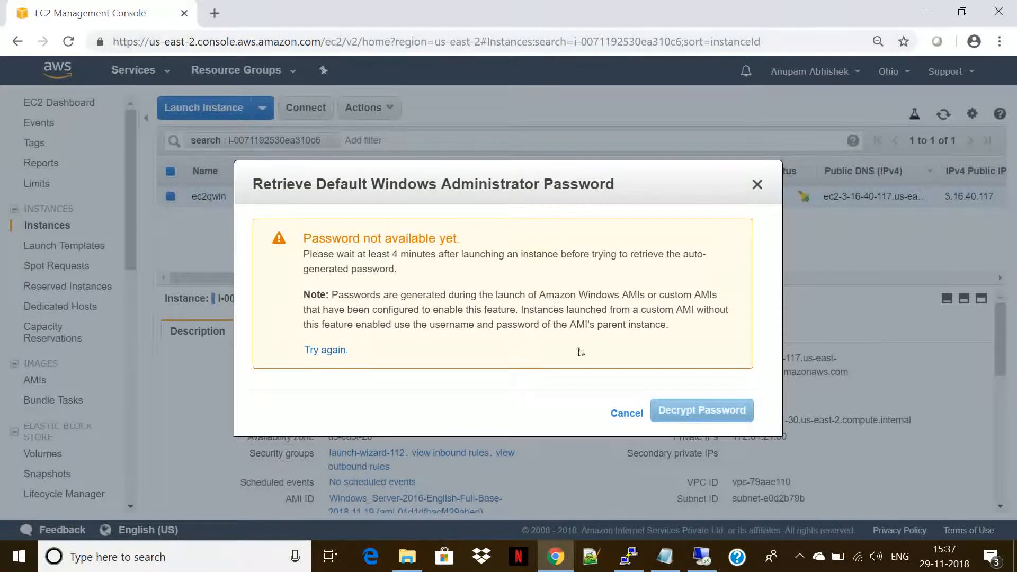
pyautogui.click(625, 415)
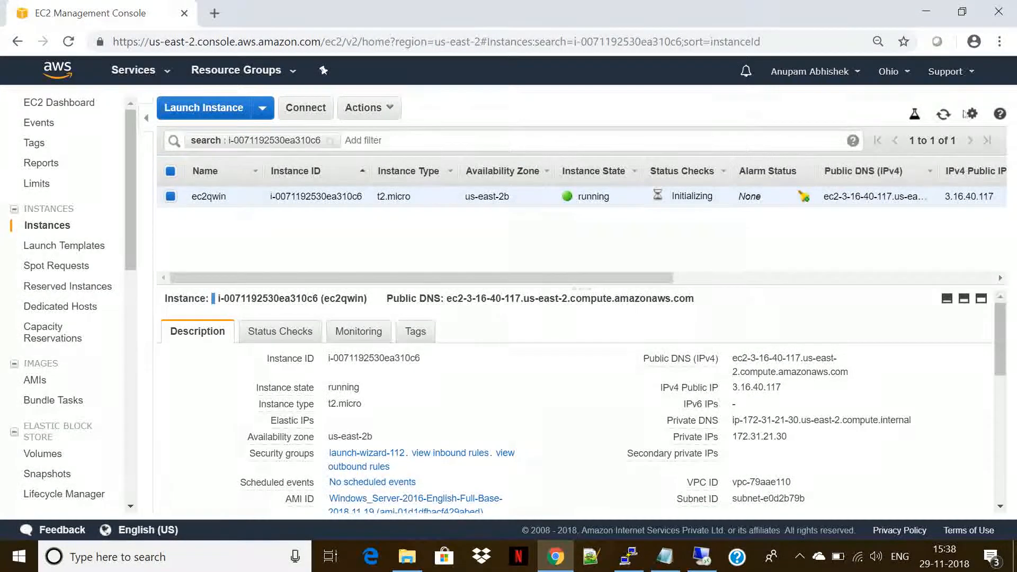
pyautogui.click(943, 116)
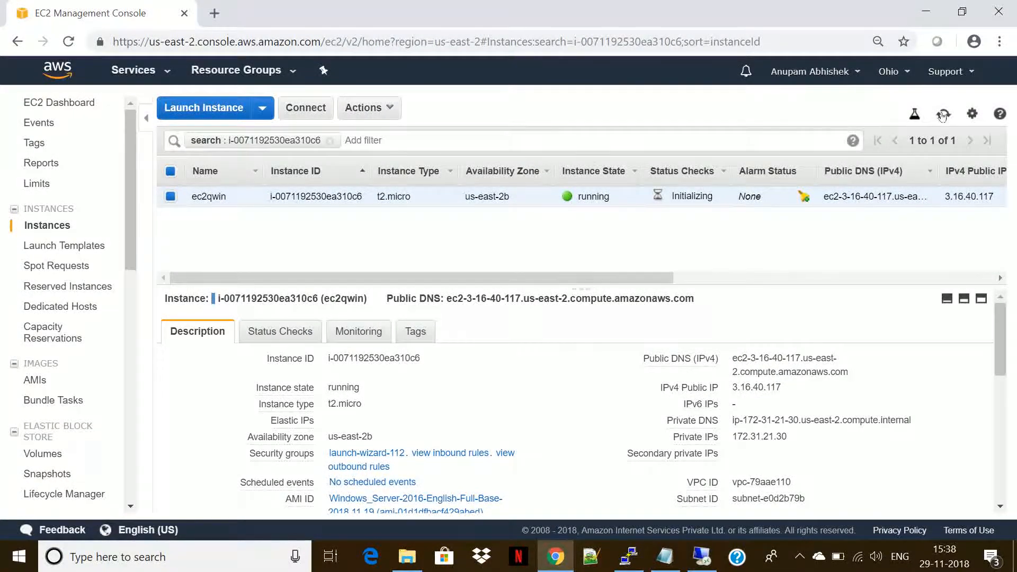